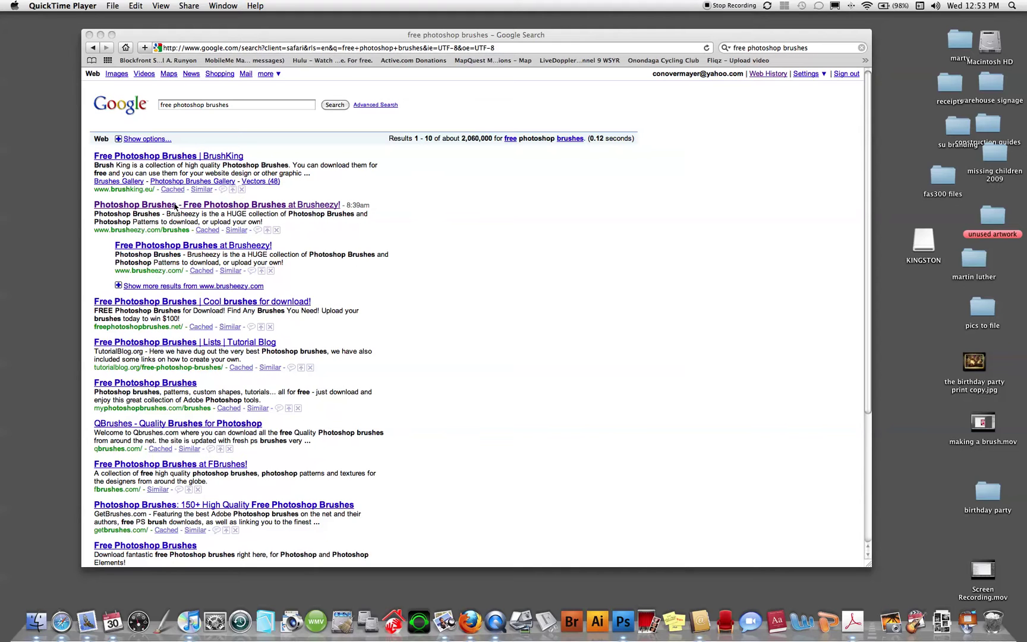
# - Open the 'Photoshop Brushes - Free Photoshop Brushes at Brusheezy!' Google result in Safari
pyautogui.click(235, 208)
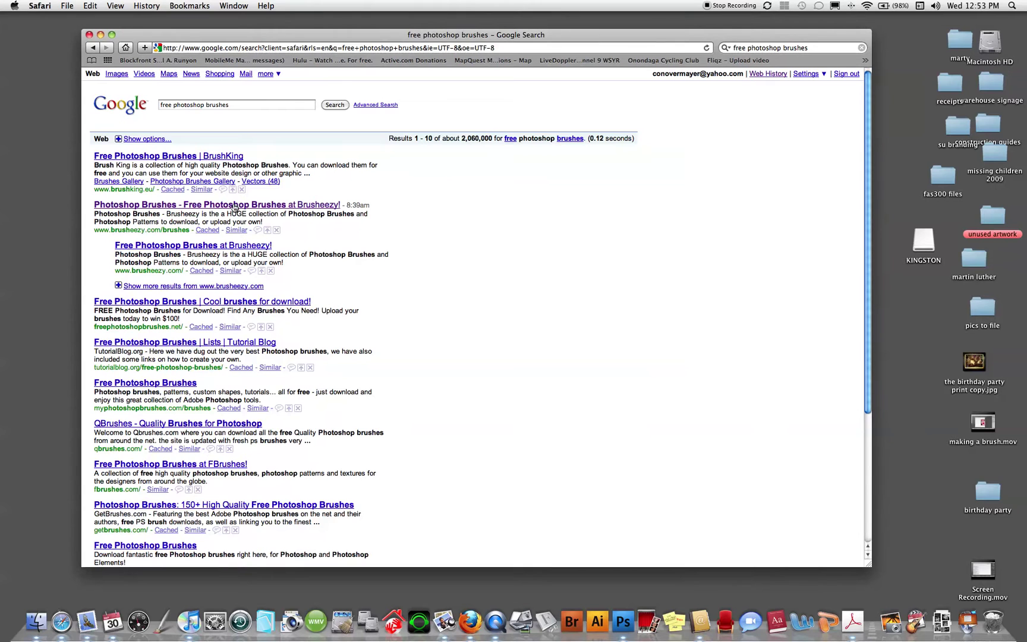
pyautogui.click(235, 208)
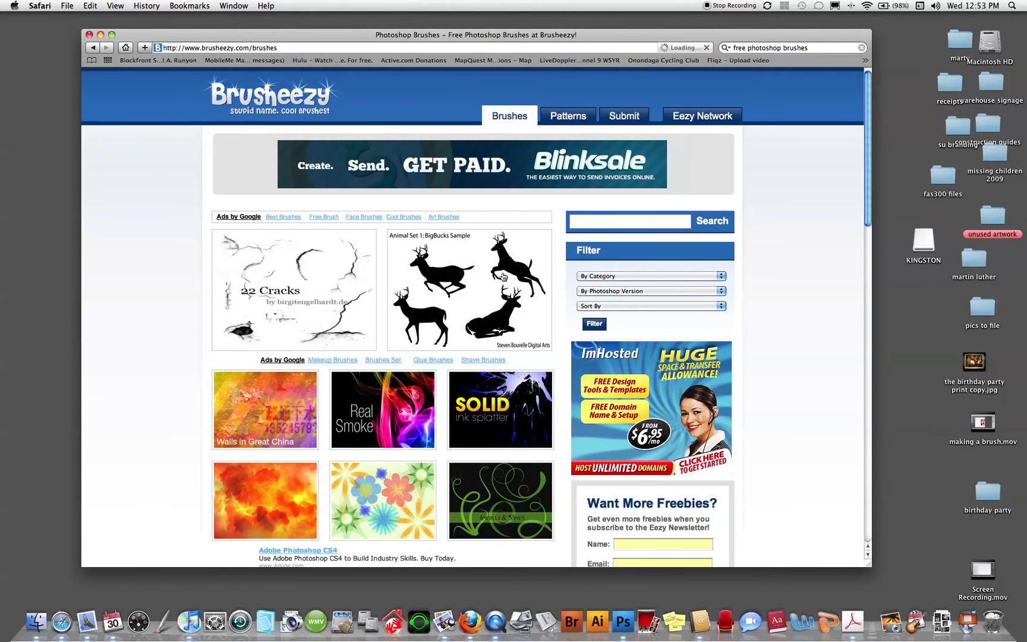
# - Browse to page 2 of the Brusheezy listings and open the Phrenology Brushes page
pyautogui.scroll(-3, 503, 276)
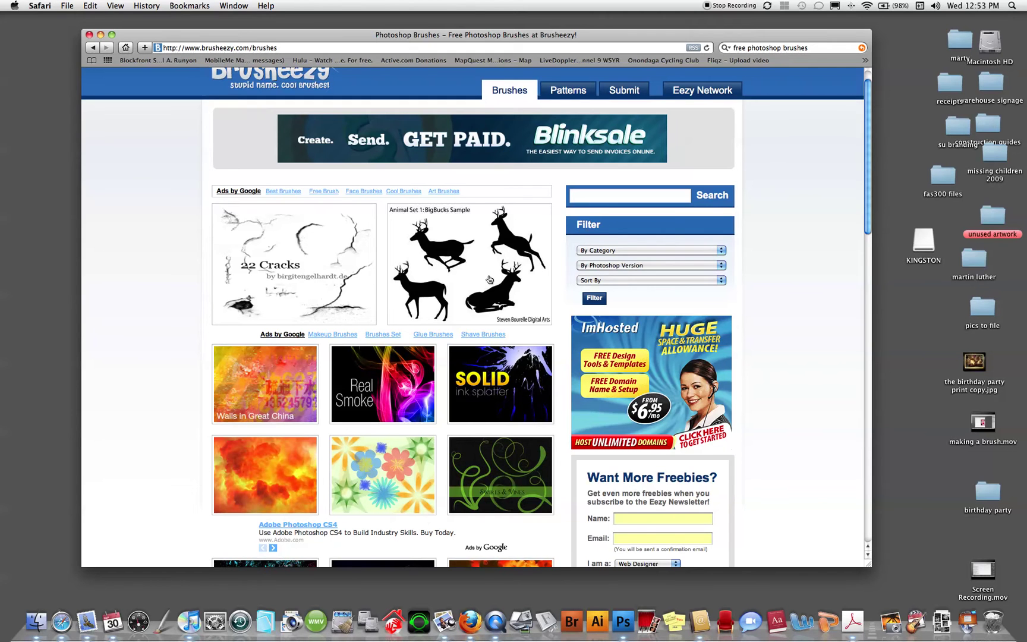
pyautogui.scroll(-10, 488, 278)
pyautogui.scroll(-14, 416, 259)
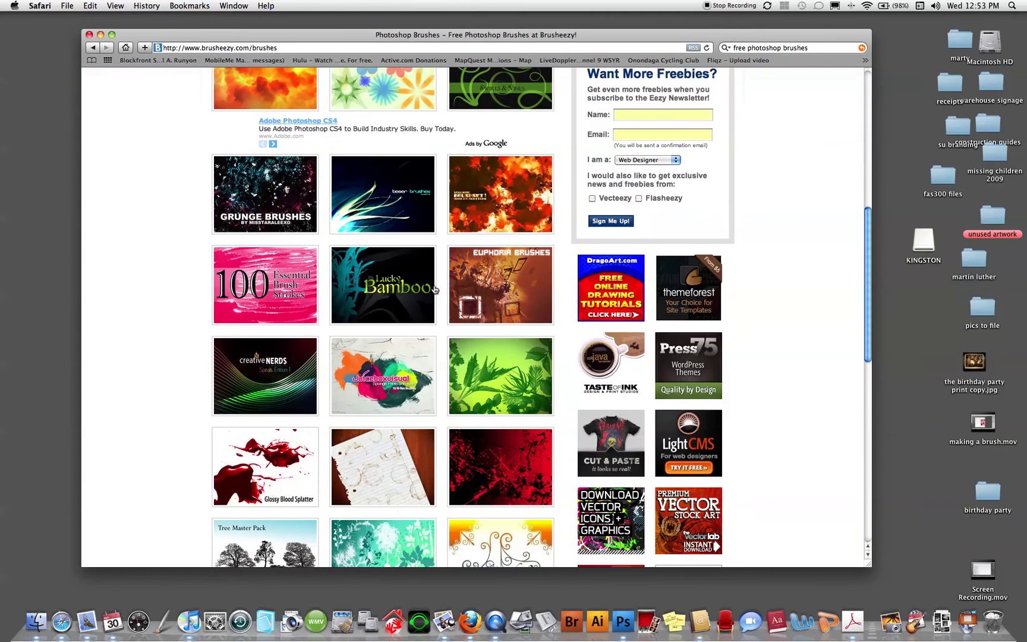
pyautogui.scroll(-9, 385, 140)
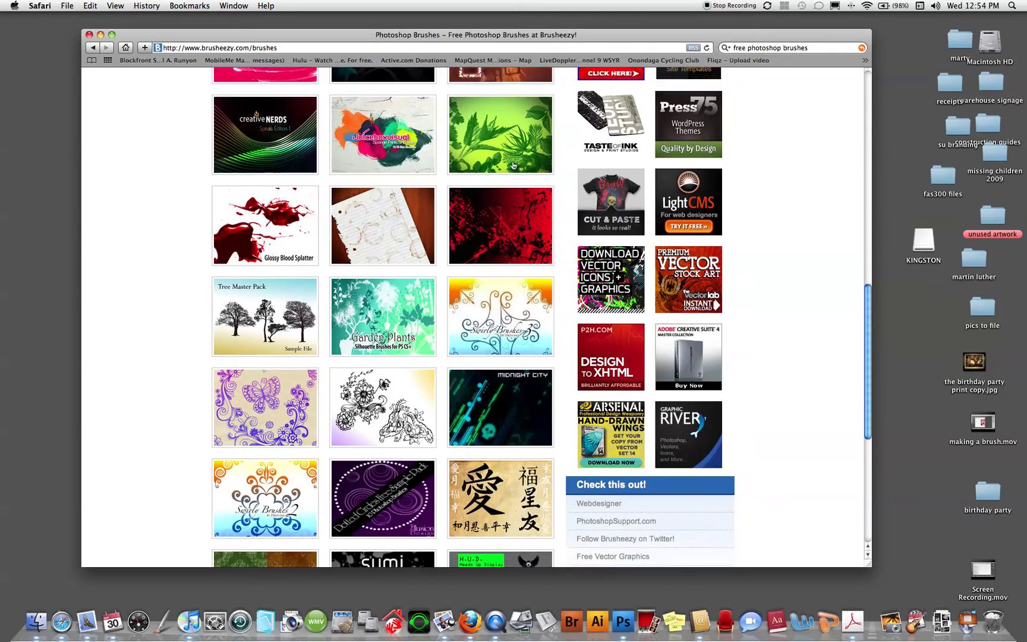
pyautogui.scroll(-8, 502, 179)
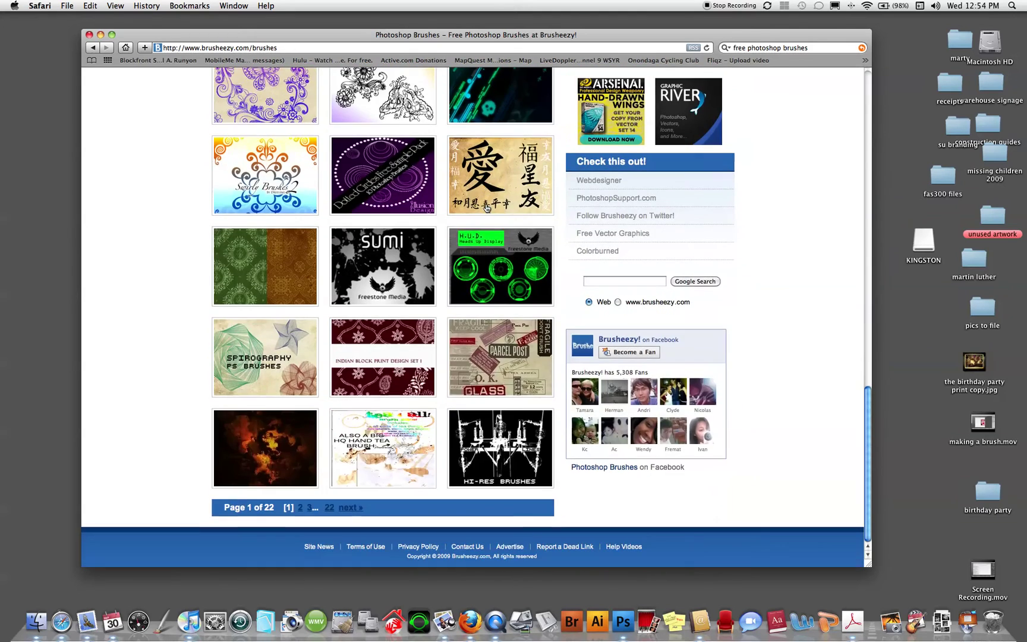
pyautogui.click(345, 507)
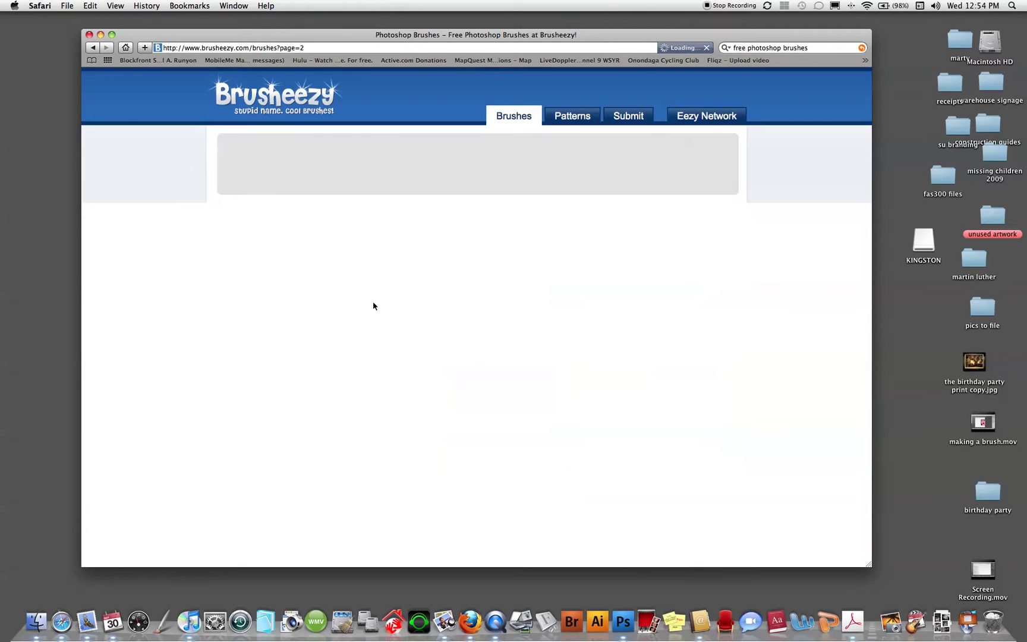
pyautogui.scroll(-15, 448, 302)
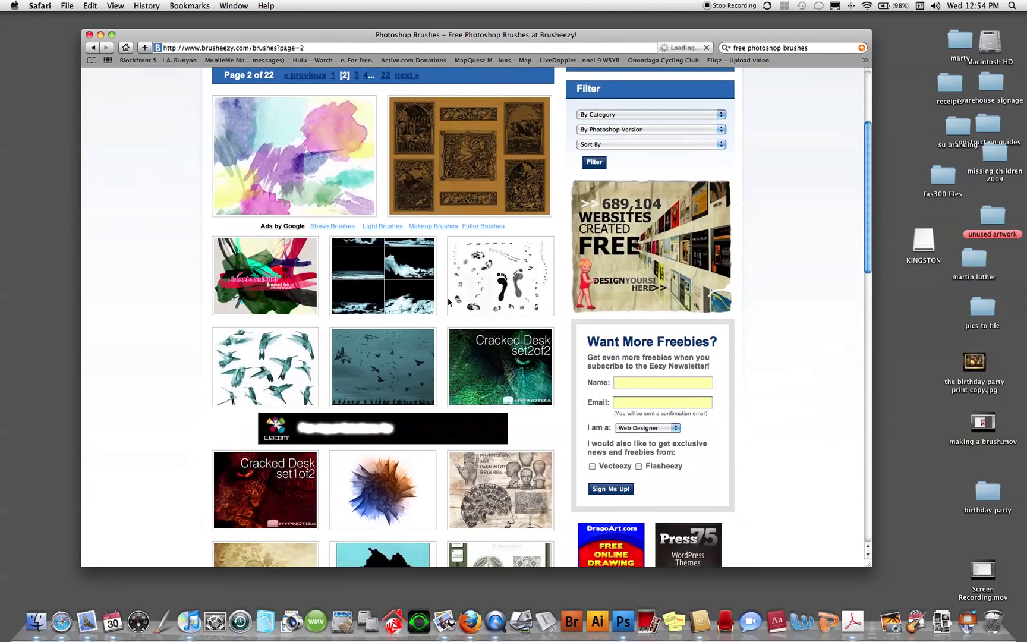
pyautogui.scroll(-3, 448, 302)
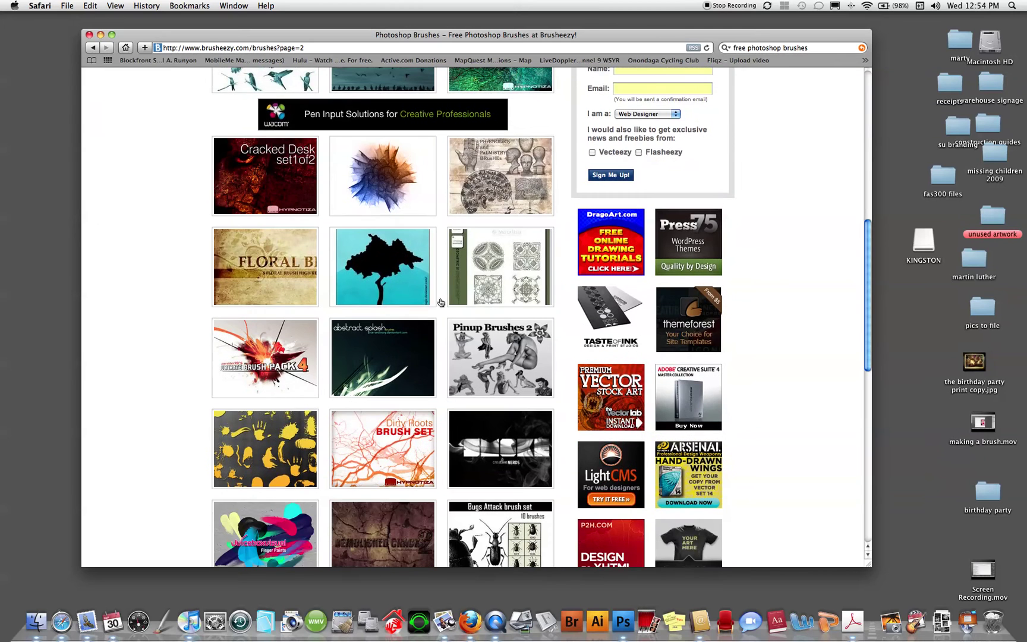
pyautogui.click(506, 169)
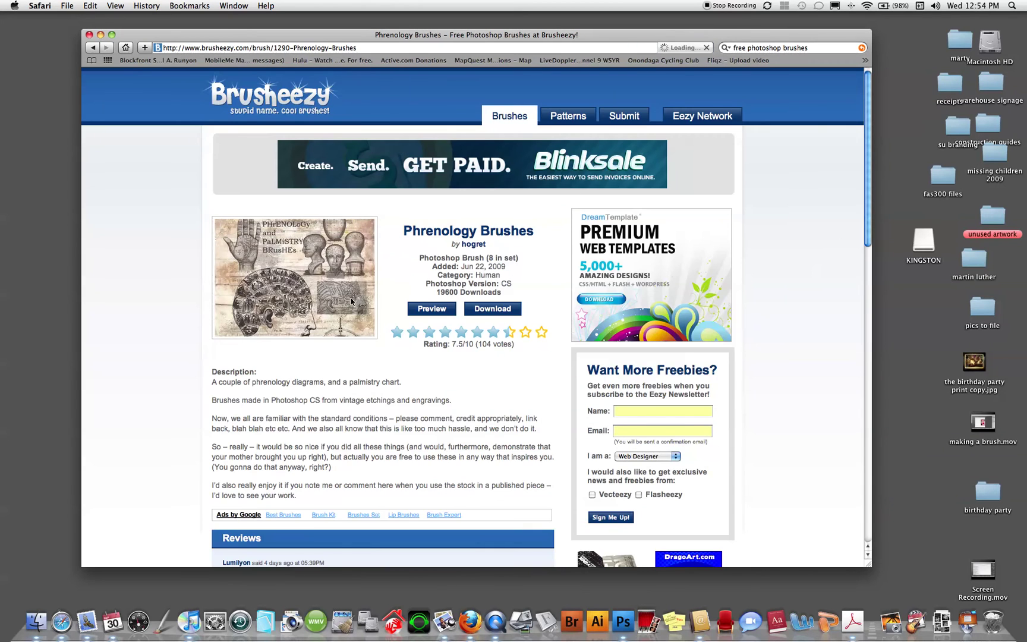
# - Download the Phrenology Brushes zip, then close the Downloads list and Safari
pyautogui.click(496, 309)
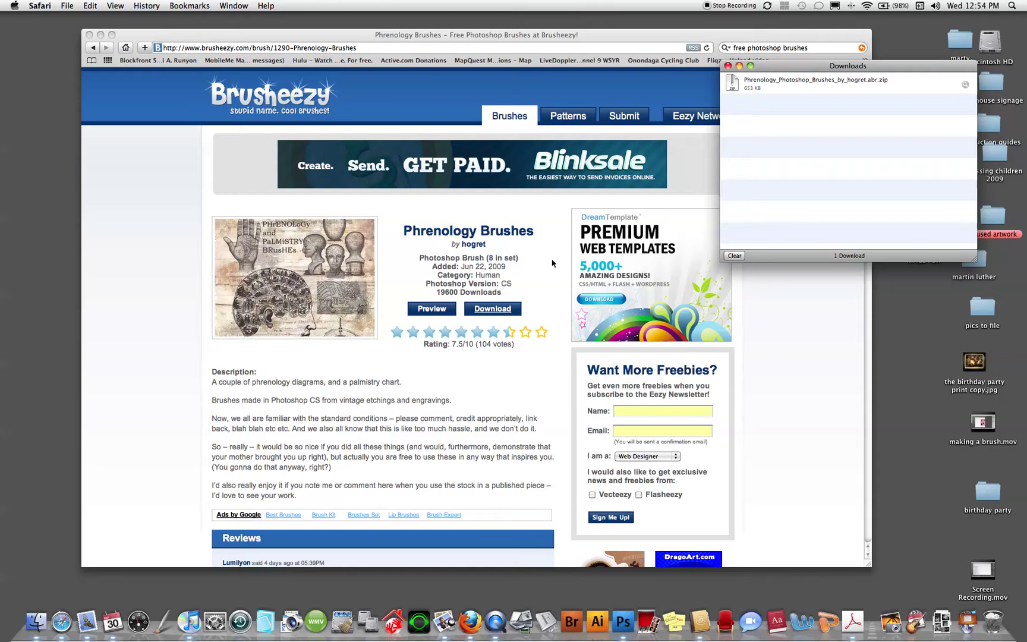
pyautogui.click(727, 65)
pyautogui.moveTo(152, 38); pyautogui.dragTo(167, 41)
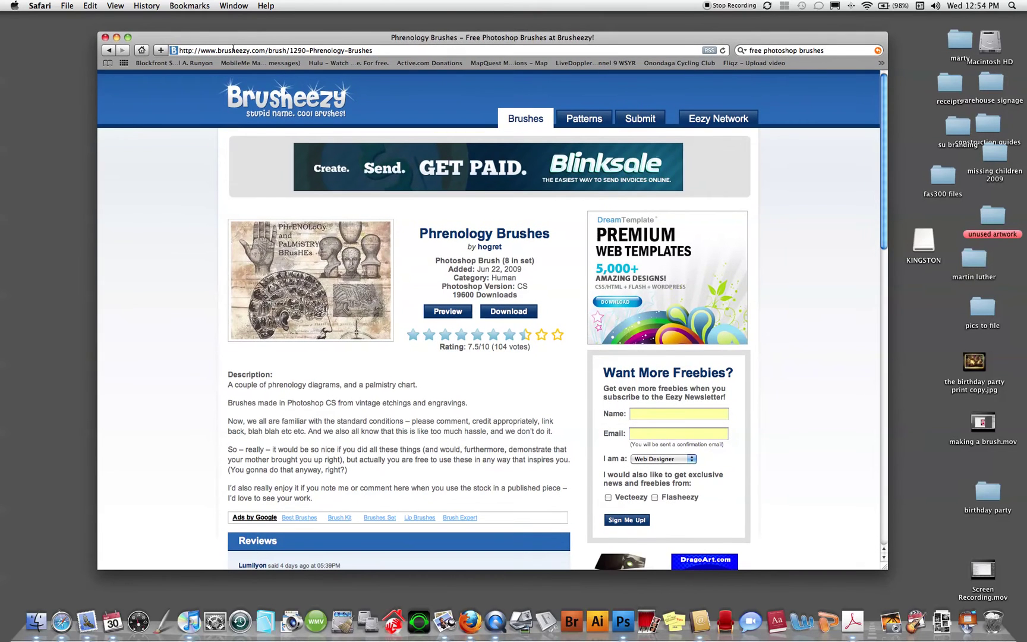
pyautogui.click(106, 38)
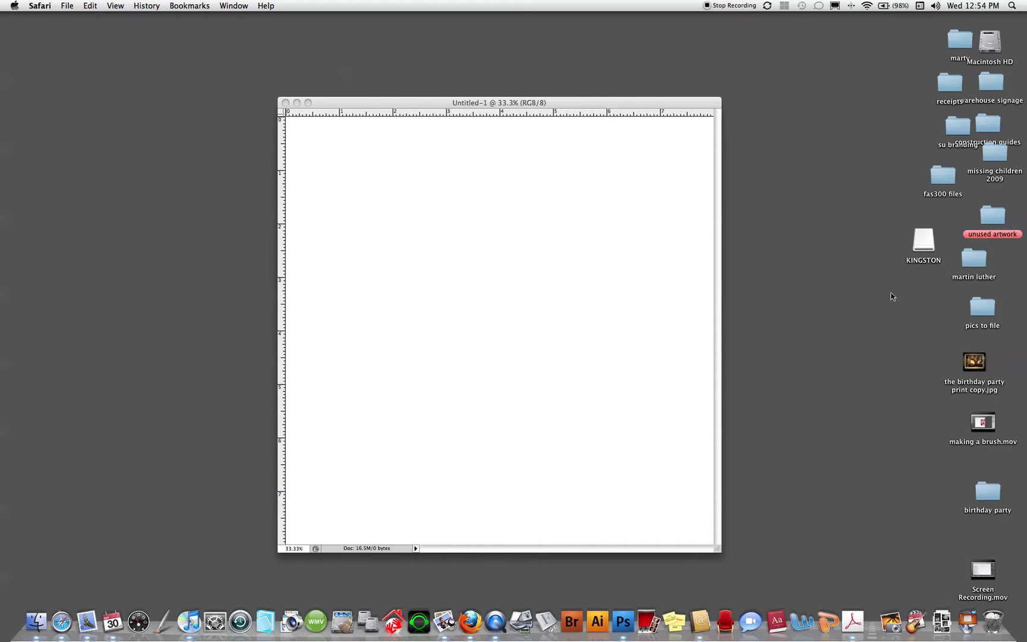
# - Move the phrenology brushes zip from Downloads to the desktop and unarchive it
pyautogui.click(942, 621)
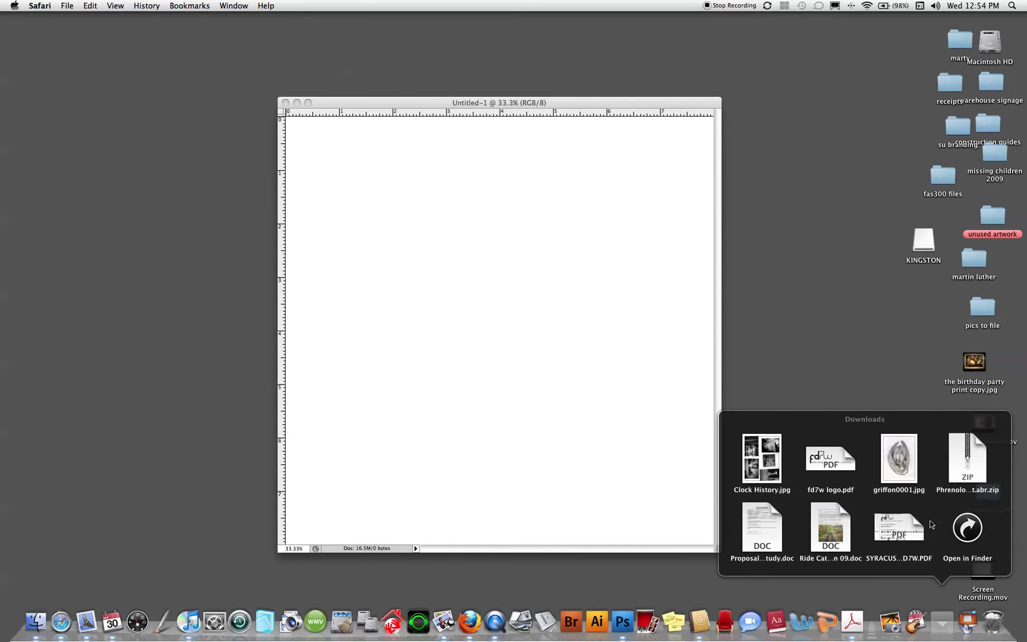
pyautogui.moveTo(967, 474); pyautogui.dragTo(841, 309)
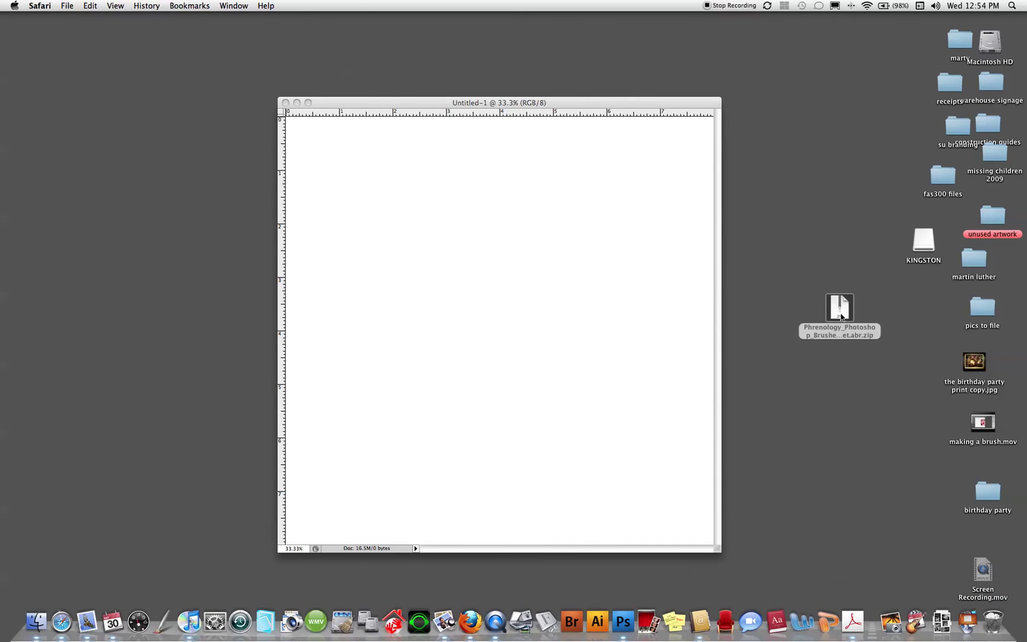
pyautogui.doubleClick(841, 309)
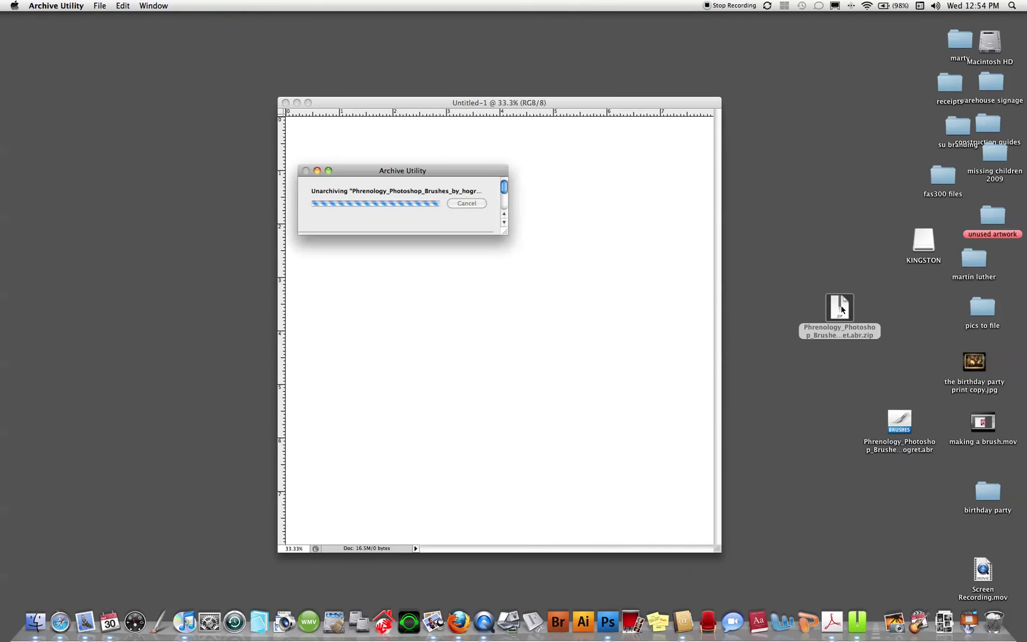
# - Trash the zip archive, dismiss the error, and keep the .abr file on the desktop
pyautogui.moveTo(851, 313); pyautogui.dragTo(823, 225)
pyautogui.moveTo(839, 307); pyautogui.dragTo(1001, 621)
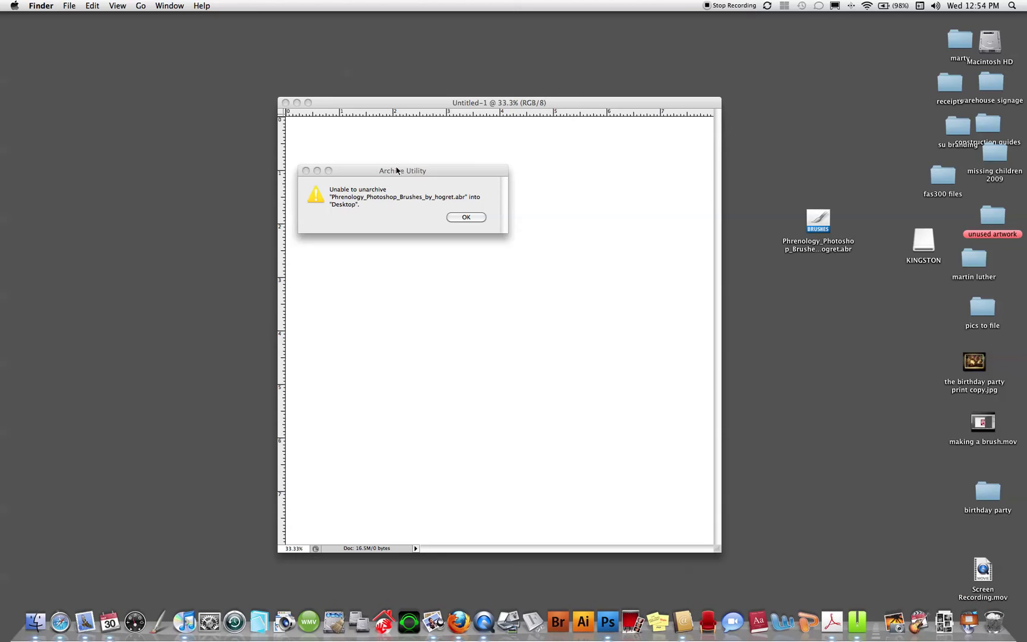
pyautogui.click(455, 218)
pyautogui.moveTo(820, 219); pyautogui.dragTo(801, 156)
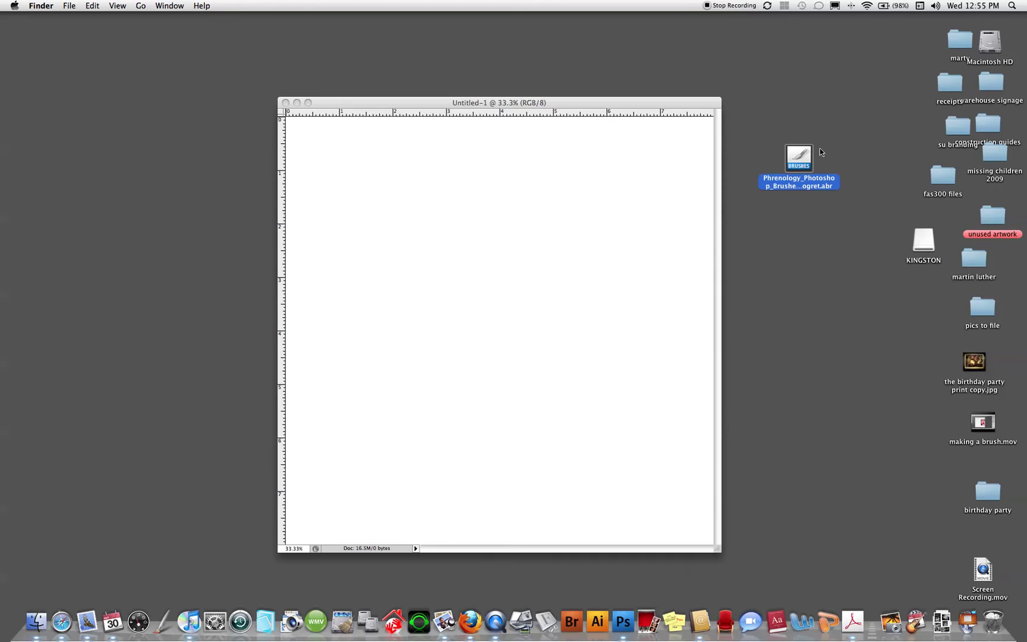
# - With the Brush tool, load the phrenology .abr via Load Brushes… and select the 601 px head brush
pyautogui.click(674, 108)
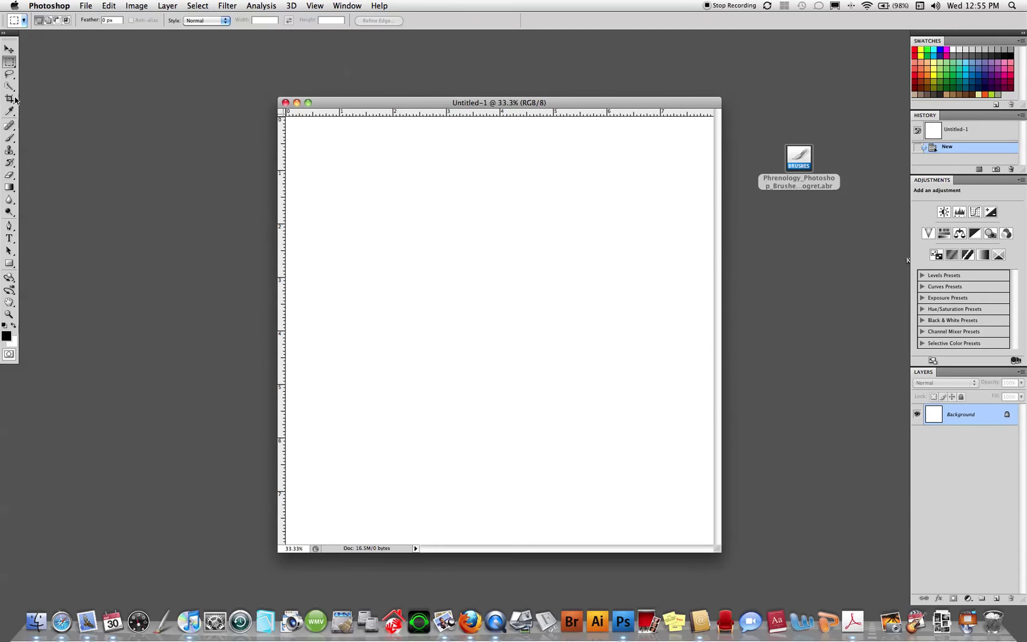
pyautogui.click(10, 138)
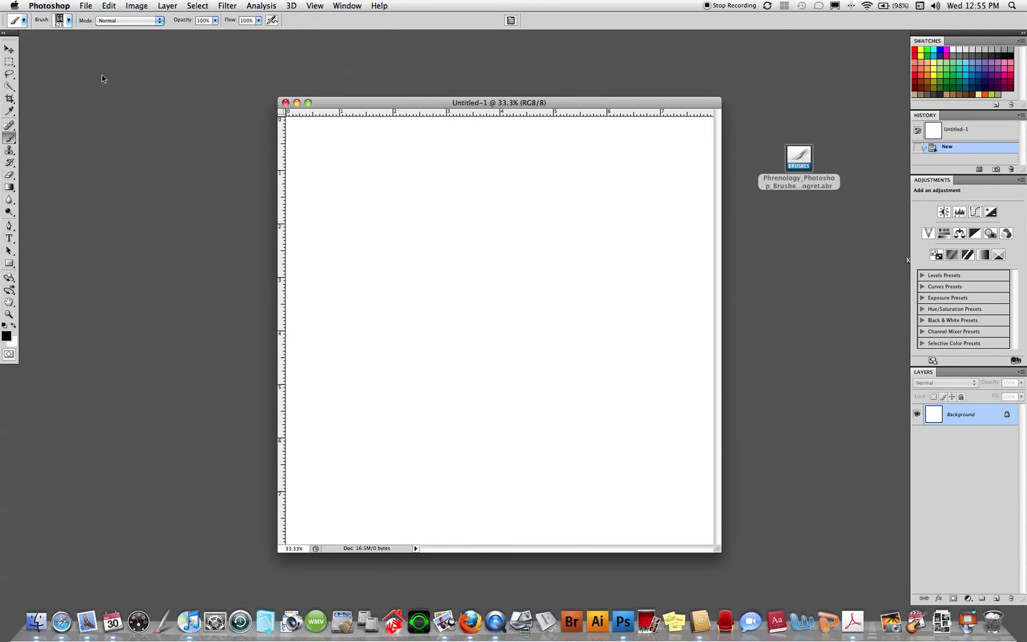
pyautogui.click(69, 20)
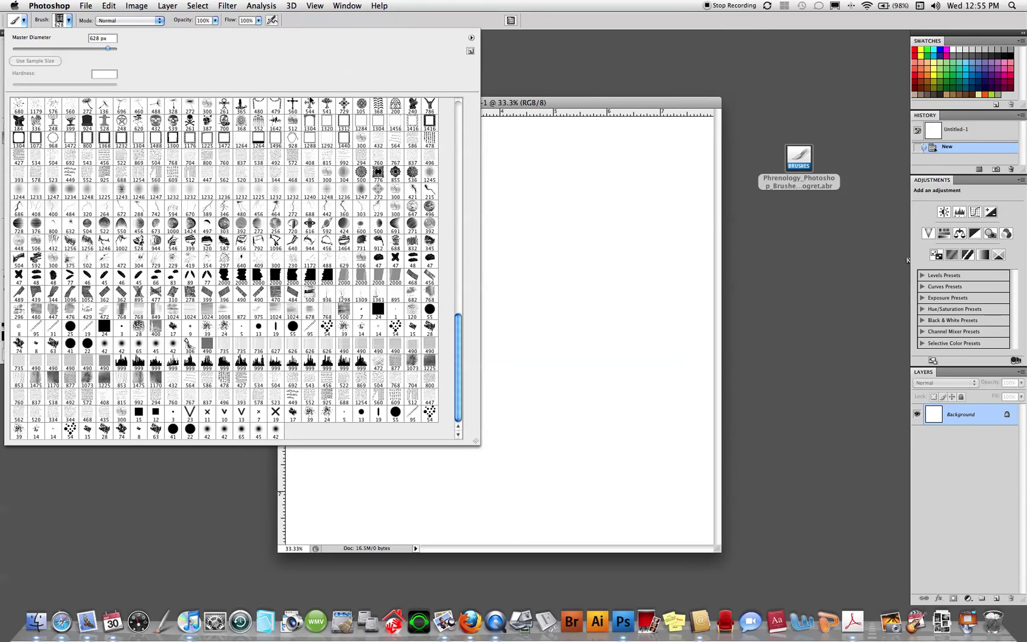
pyautogui.click(471, 38)
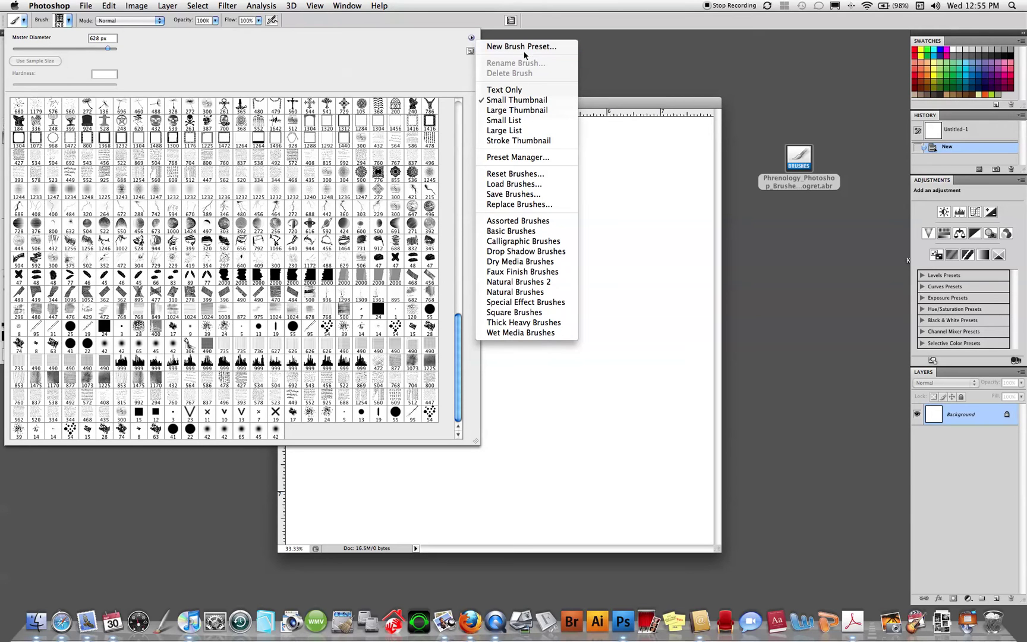
pyautogui.click(538, 188)
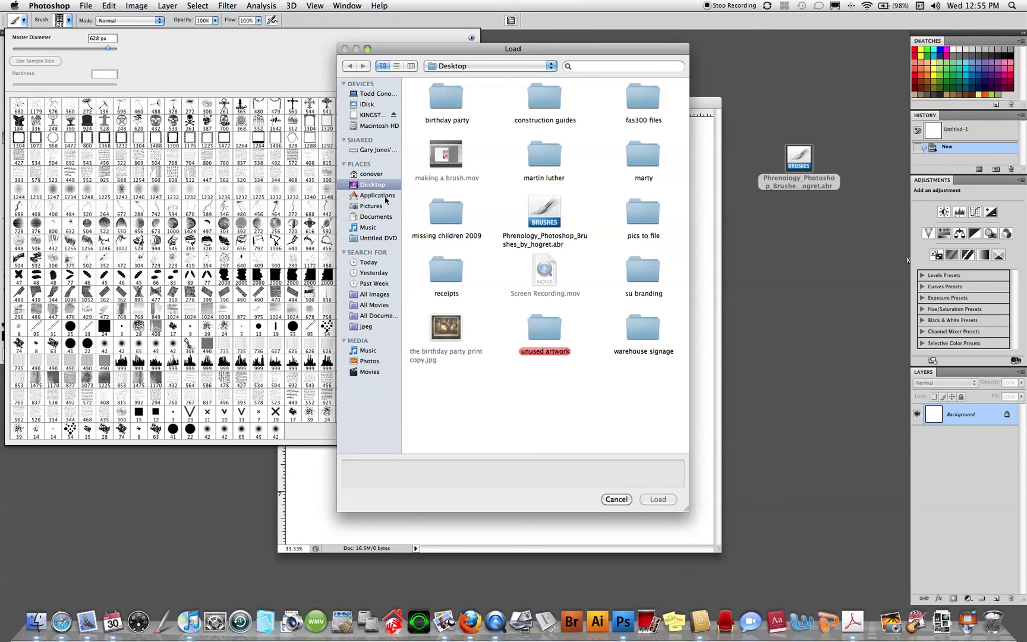
pyautogui.click(542, 211)
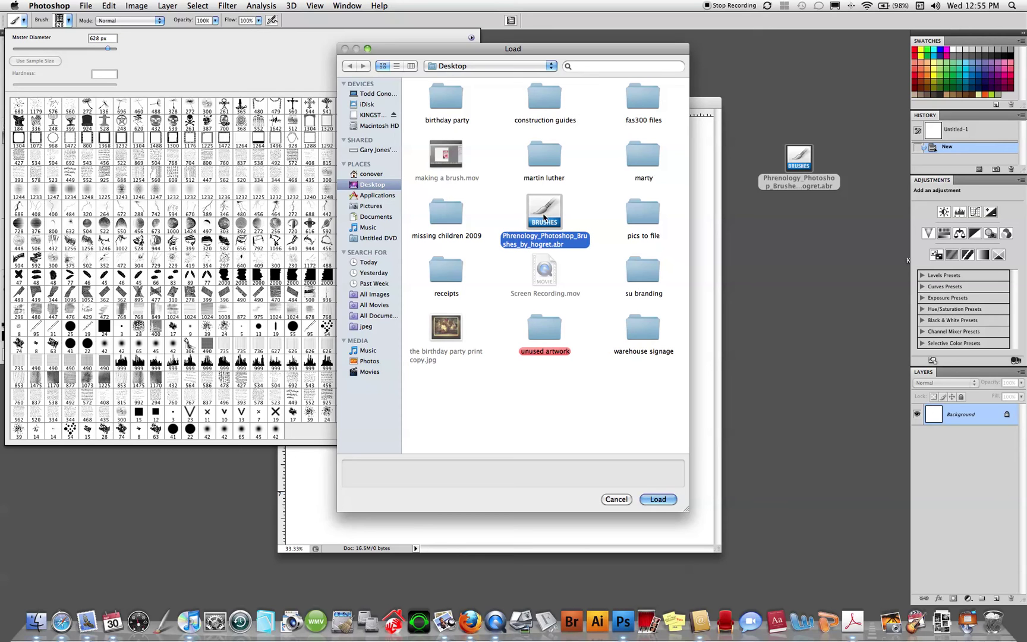
pyautogui.click(657, 499)
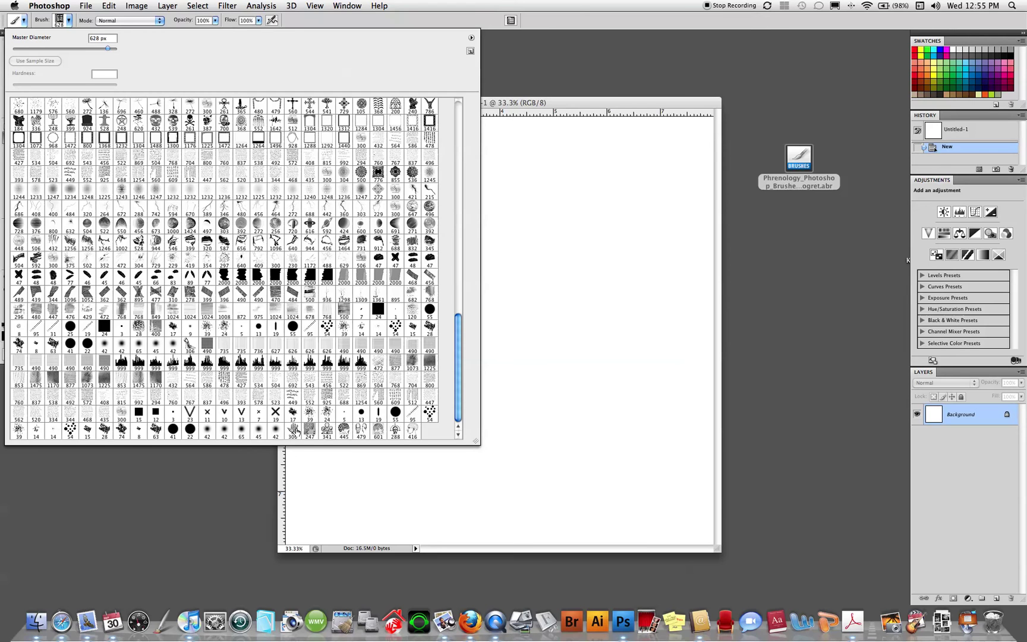
pyautogui.click(378, 432)
# - Stamp the phrenology head on a new Layer 1 and scale it to about 278% with Free Transform
pyautogui.click(1004, 601)
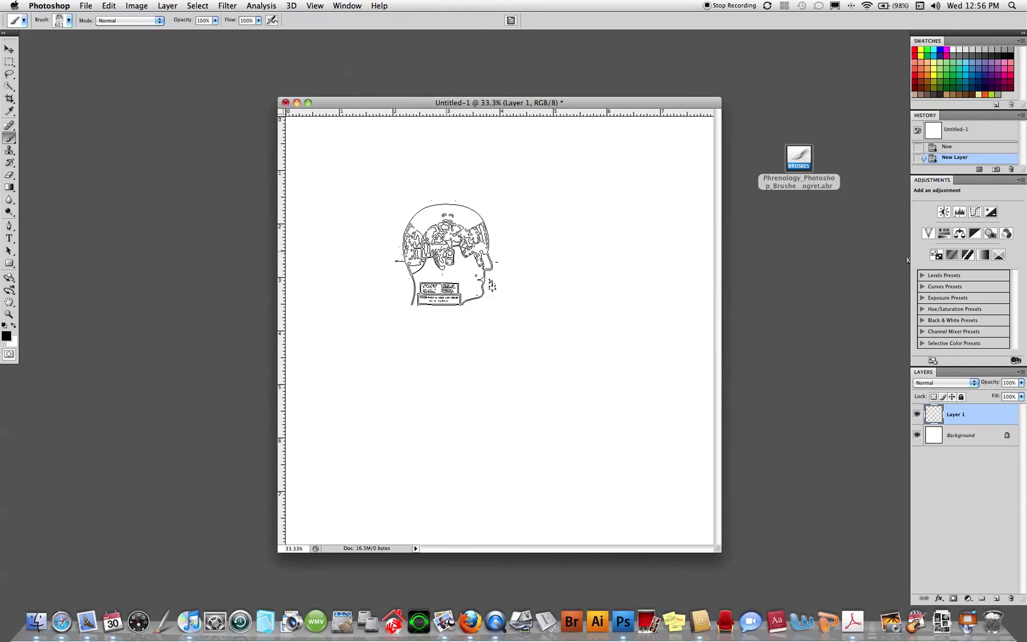
pyautogui.click(447, 252)
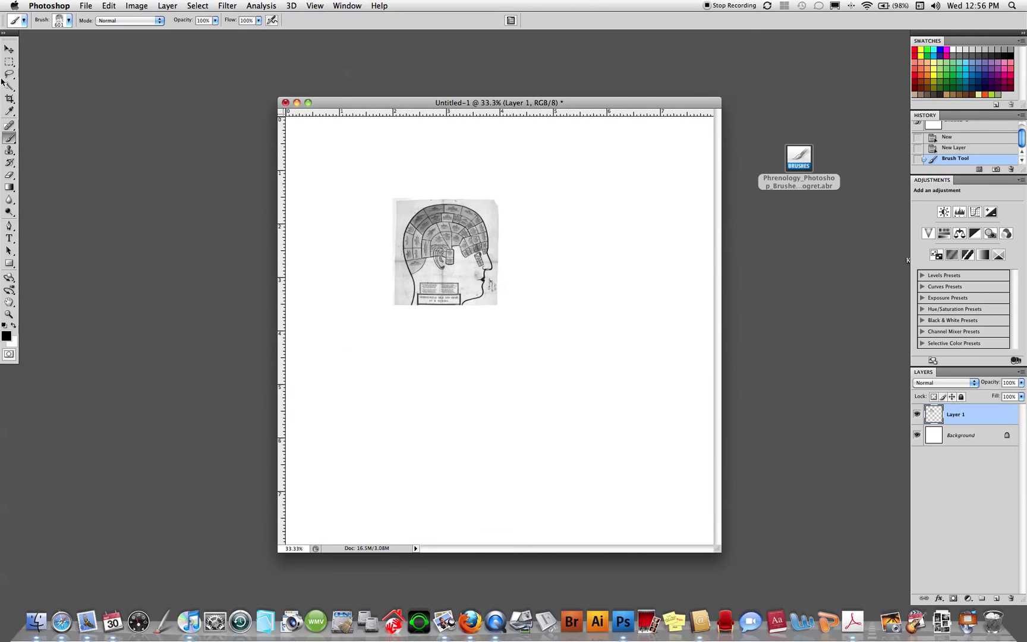
pyautogui.click(9, 49)
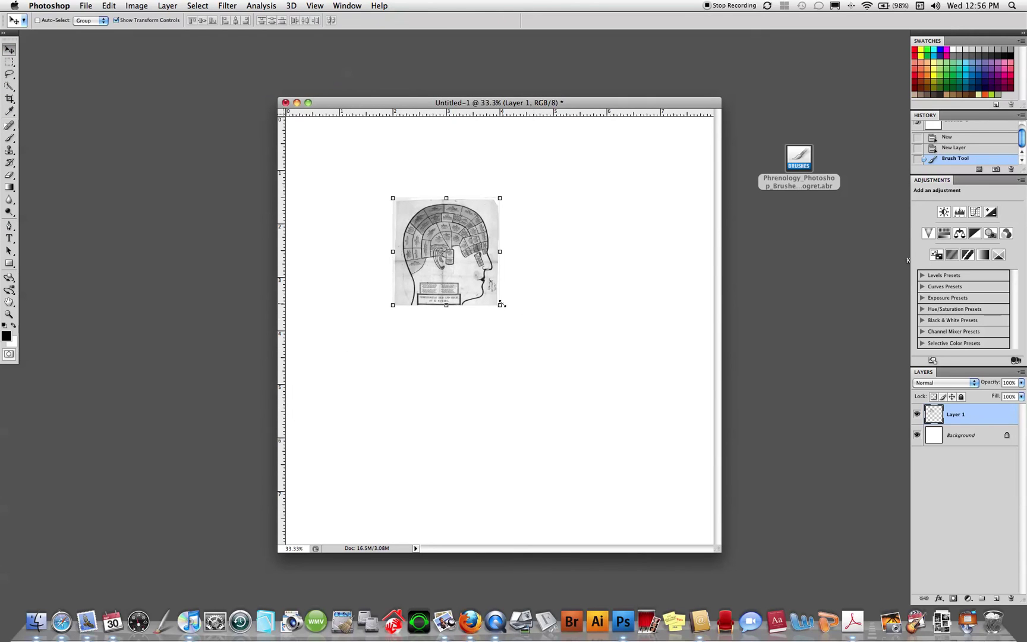
pyautogui.moveTo(499, 305); pyautogui.dragTo(649, 456)
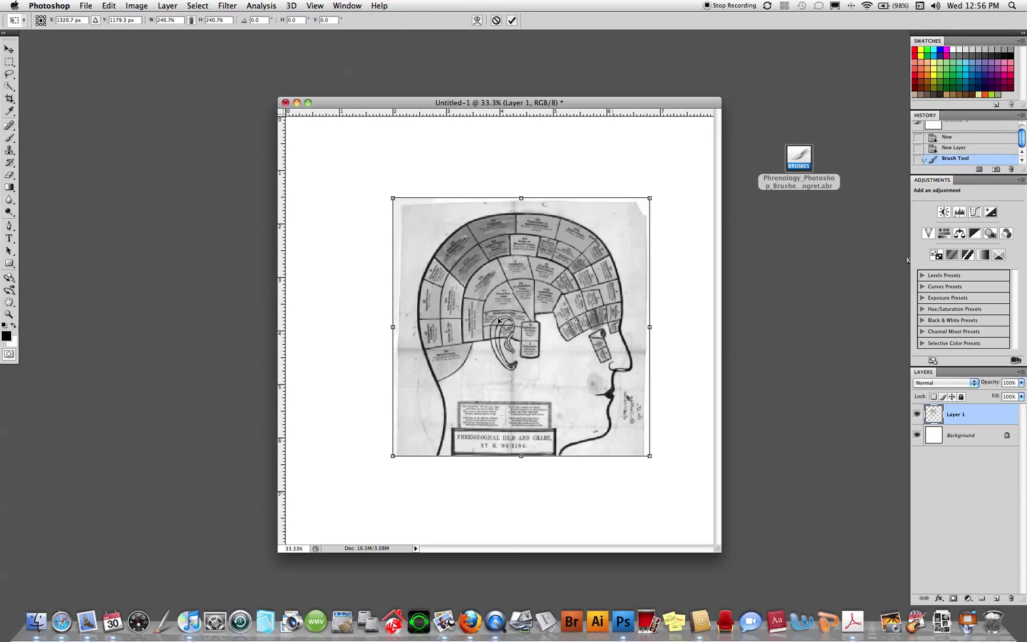
pyautogui.moveTo(395, 194); pyautogui.dragTo(343, 147)
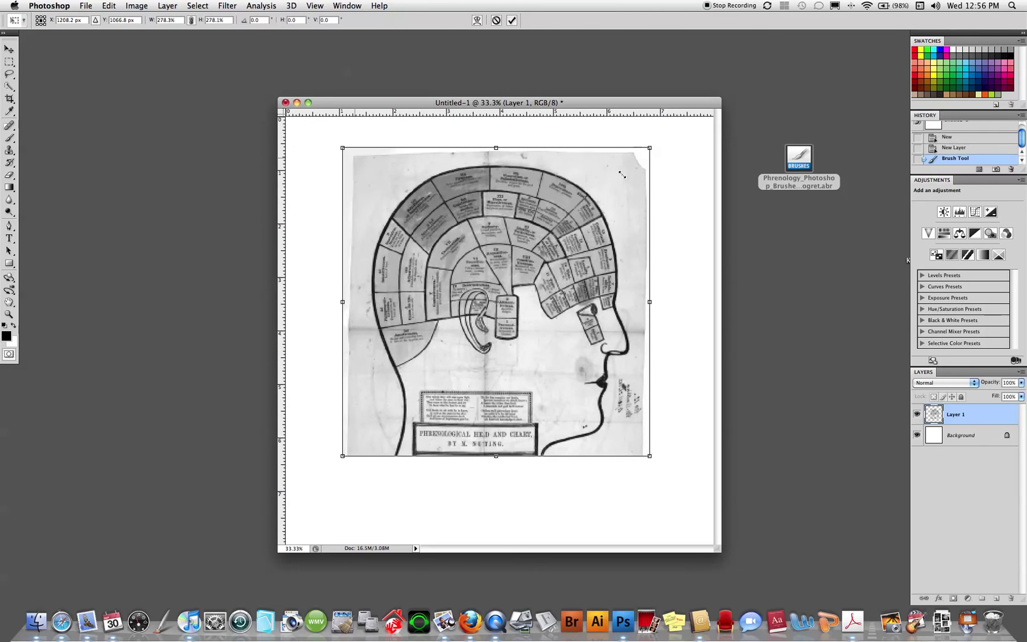
pyautogui.press('Return')
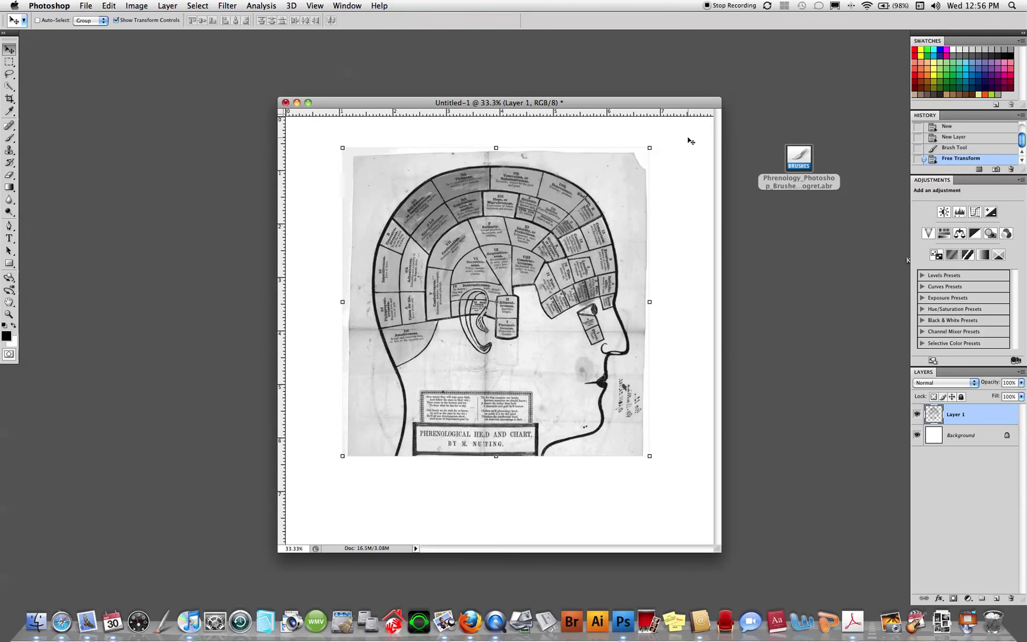